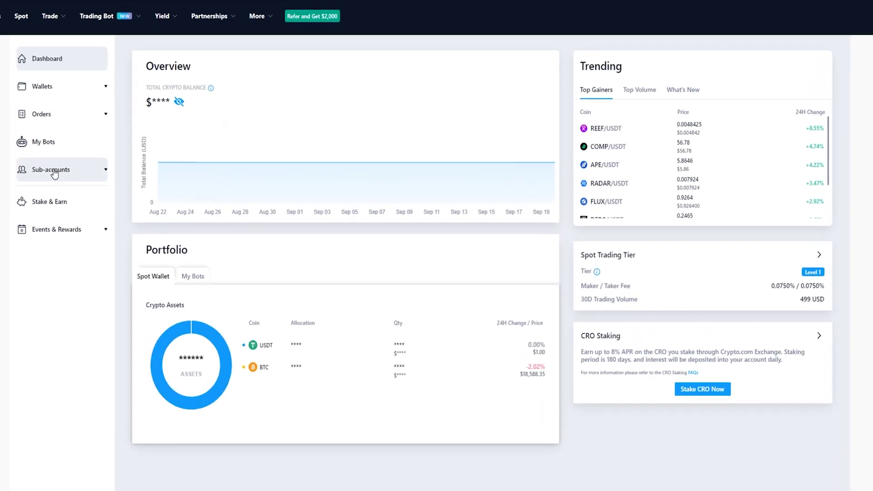
- Go to Sub-accounts > Account Management and open the Create Sub-account dialog
{"action": "left_click", "coordinate": [54, 172]}
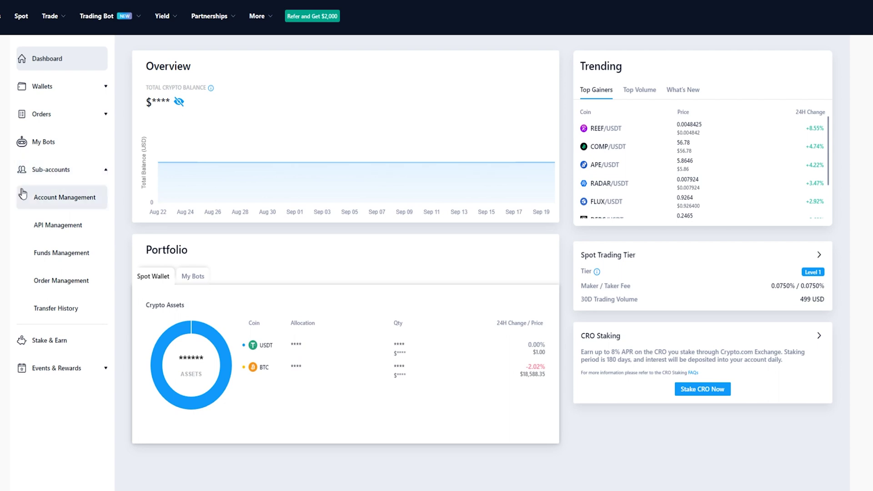
{"action": "left_click", "coordinate": [53, 201]}
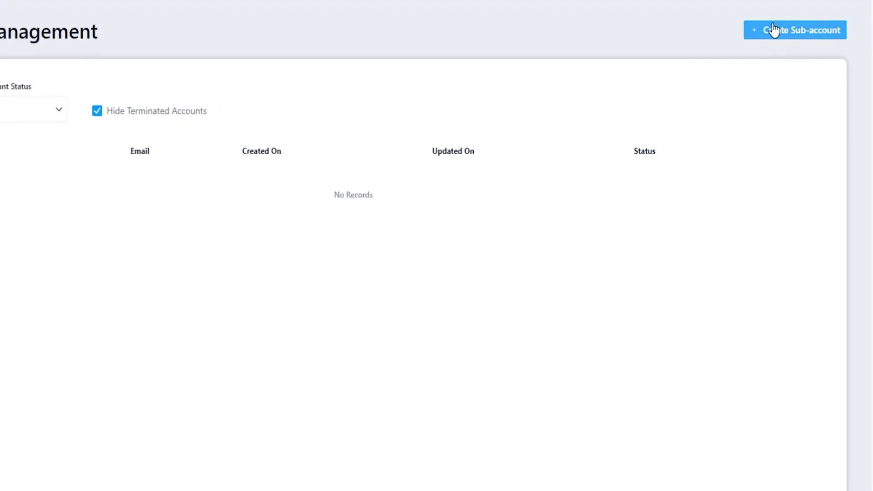
{"action": "left_click", "coordinate": [797, 31]}
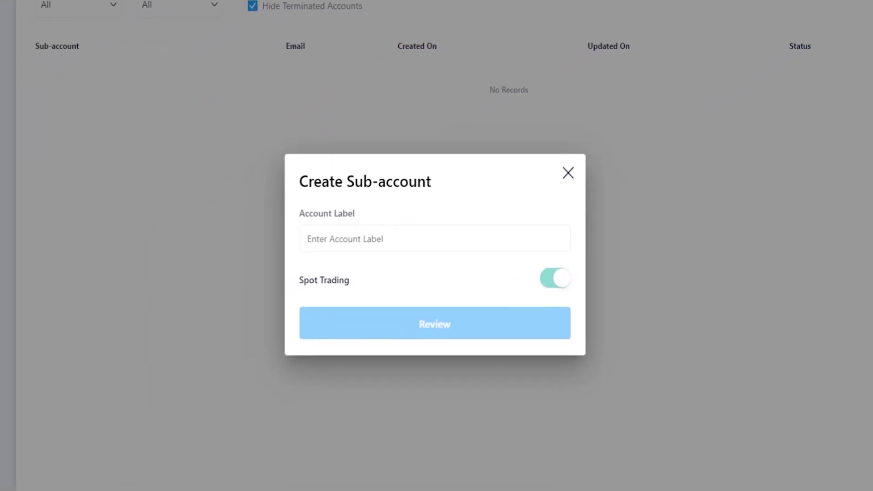
- Enter the account label 'Sub account 1' with Spot Trading on and open the review
{"action": "left_click", "coordinate": [375, 241]}
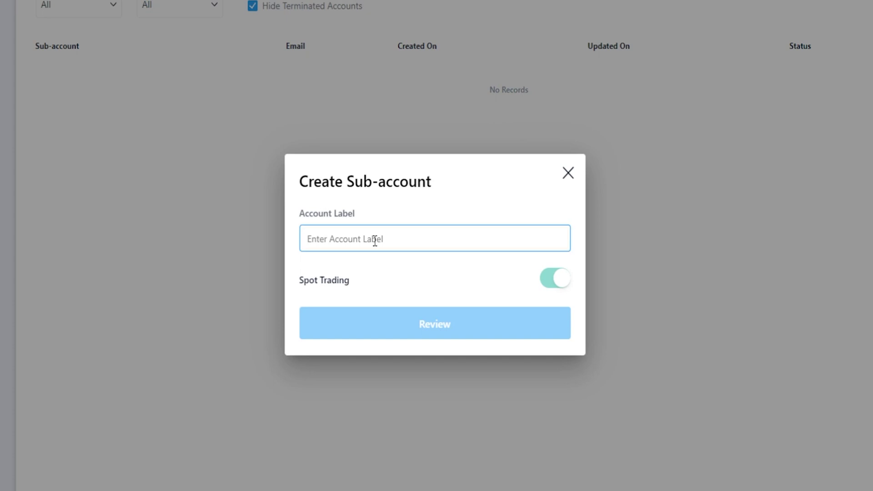
{"action": "type", "text": "Sub account 1"}
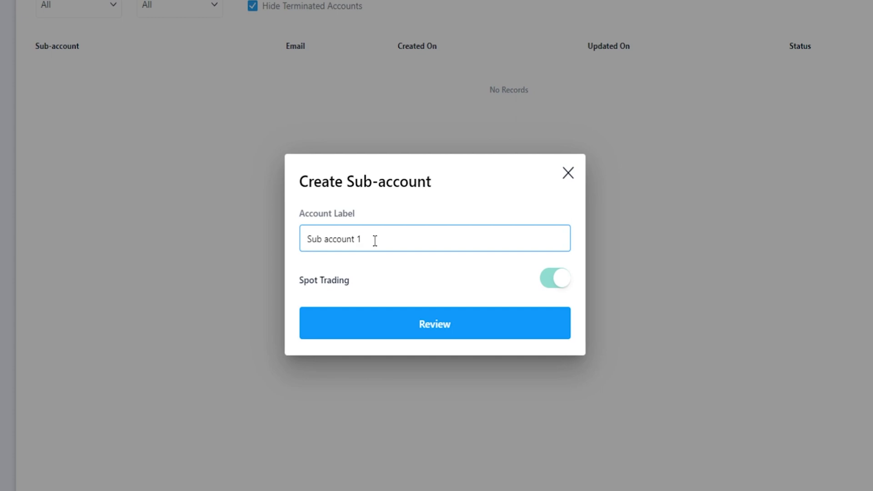
{"action": "left_click", "coordinate": [428, 328]}
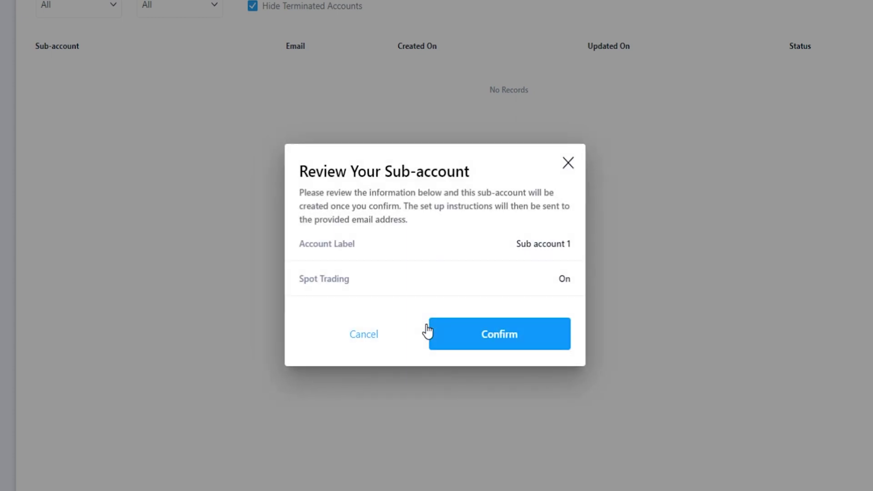
- Check the review summary shows label Sub account 1 and Spot Trading On
{"action": "left_click_drag", "start_coordinate": [301, 172], "coordinate": [476, 181]}
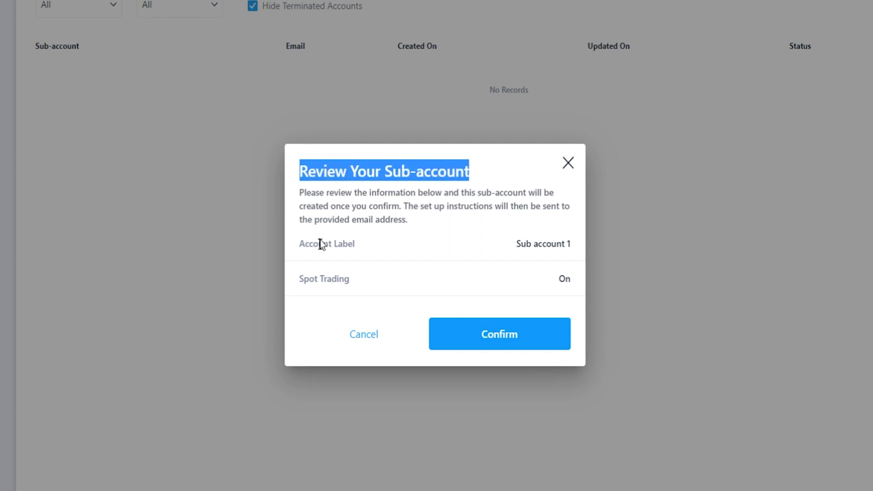
{"action": "left_click_drag", "start_coordinate": [299, 245], "coordinate": [390, 250]}
{"action": "left_click", "coordinate": [509, 248]}
{"action": "left_click_drag", "start_coordinate": [509, 248], "coordinate": [582, 250]}
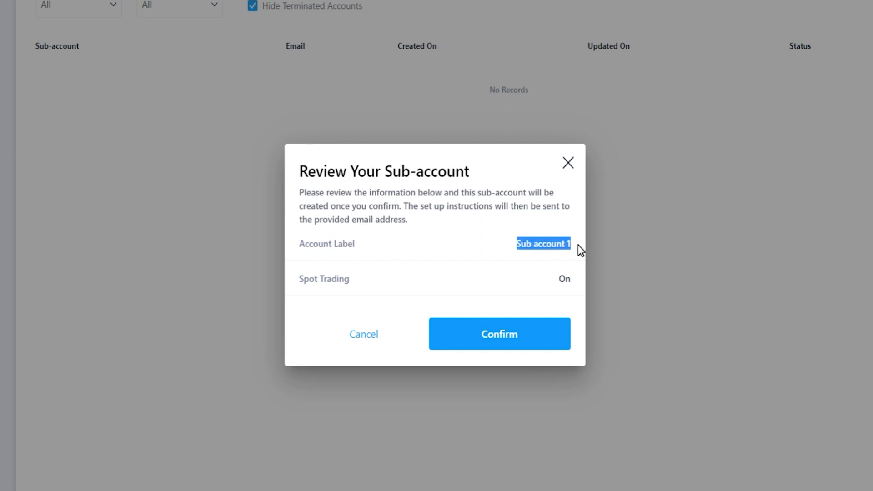
{"action": "left_click_drag", "start_coordinate": [300, 279], "coordinate": [345, 280]}
{"action": "left_click_drag", "start_coordinate": [552, 282], "coordinate": [583, 283]}
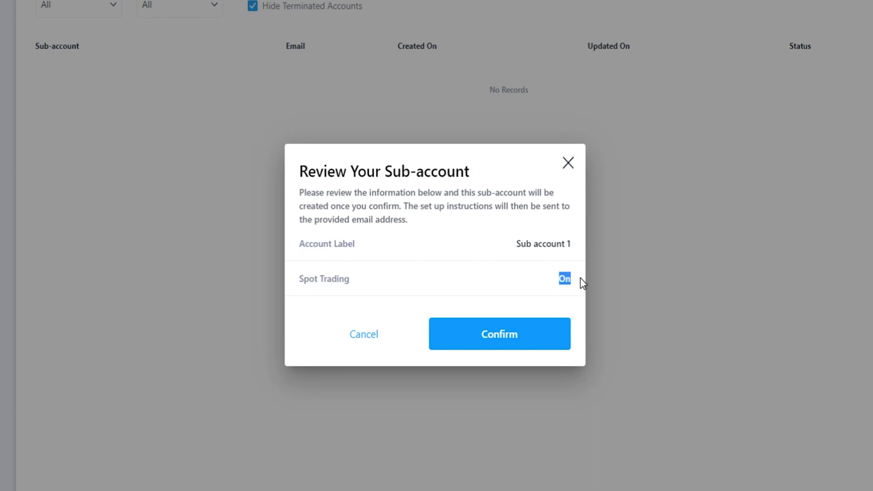
{"action": "left_click", "coordinate": [432, 267]}
- Confirm creating Sub account 1 and check its new entry in the list
{"action": "left_click", "coordinate": [499, 333]}
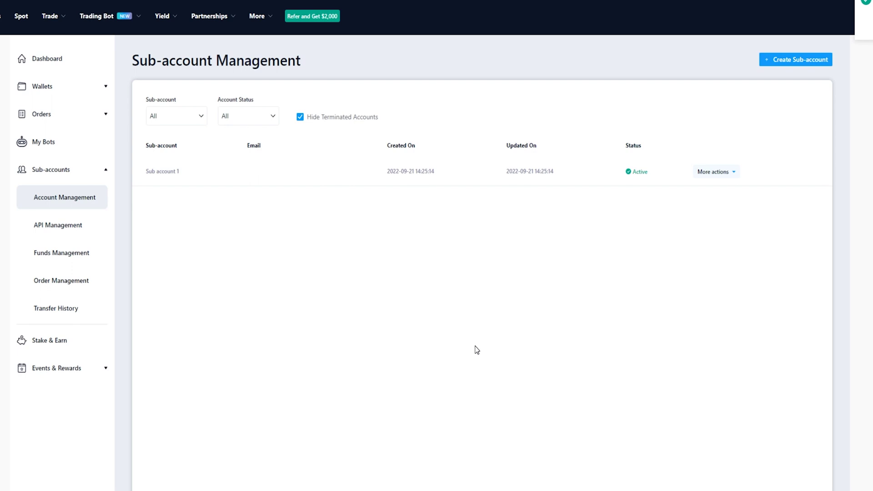
{"action": "left_click_drag", "start_coordinate": [144, 171], "coordinate": [191, 172]}
{"action": "left_click", "coordinate": [219, 177]}
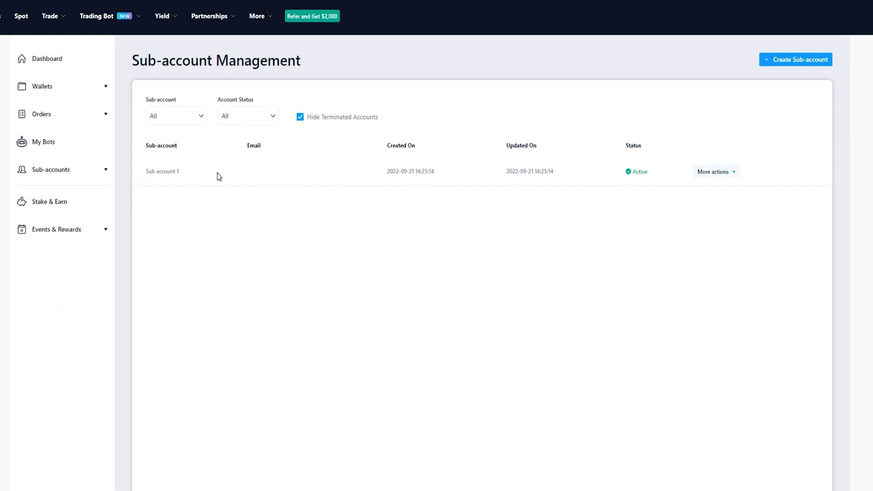
- Start a transfer to Sub account 1 from the sub-accounts Funds Management page
{"action": "left_click", "coordinate": [43, 174]}
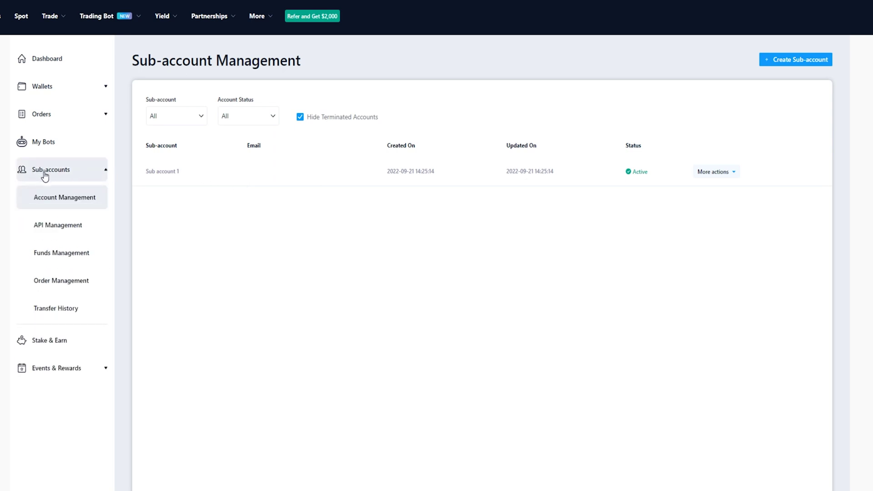
{"action": "left_click", "coordinate": [69, 258]}
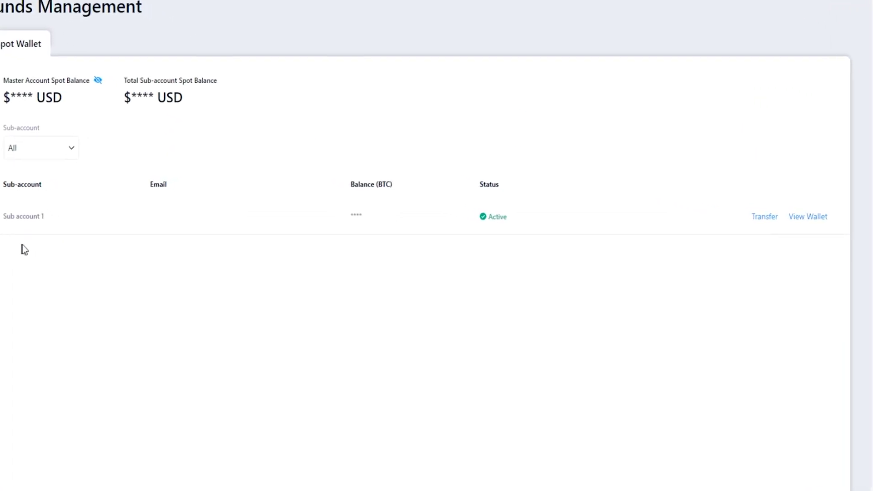
{"action": "left_click", "coordinate": [767, 201]}
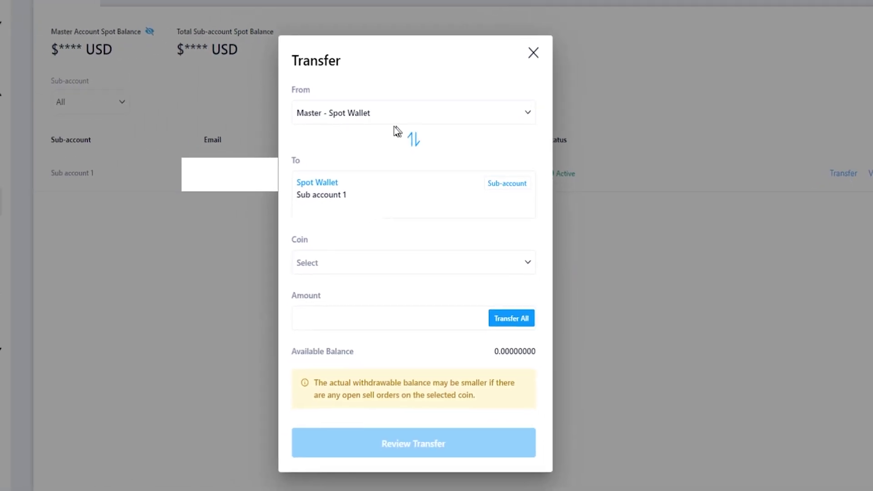
- Select USDT as the coin and fill in the full 543.81232974 USDT balance
{"action": "left_click", "coordinate": [362, 273]}
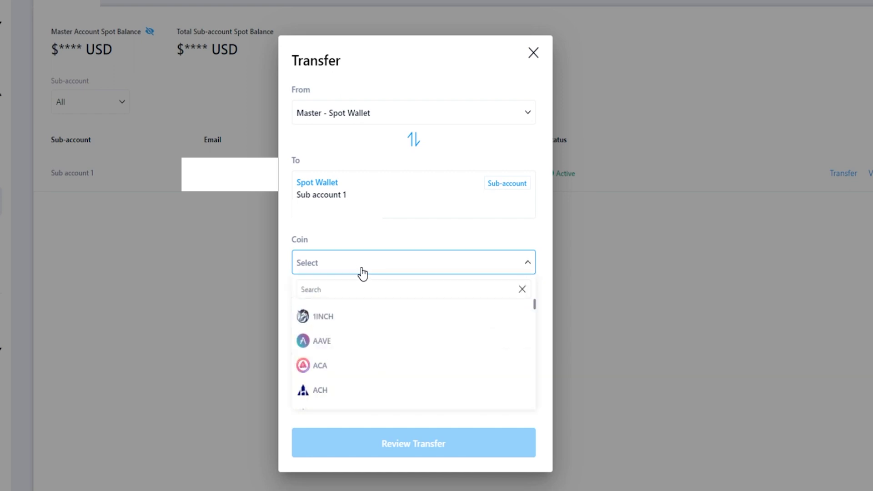
{"action": "scroll", "coordinate": [358, 329], "scroll_direction": "down", "scroll_amount": 3}
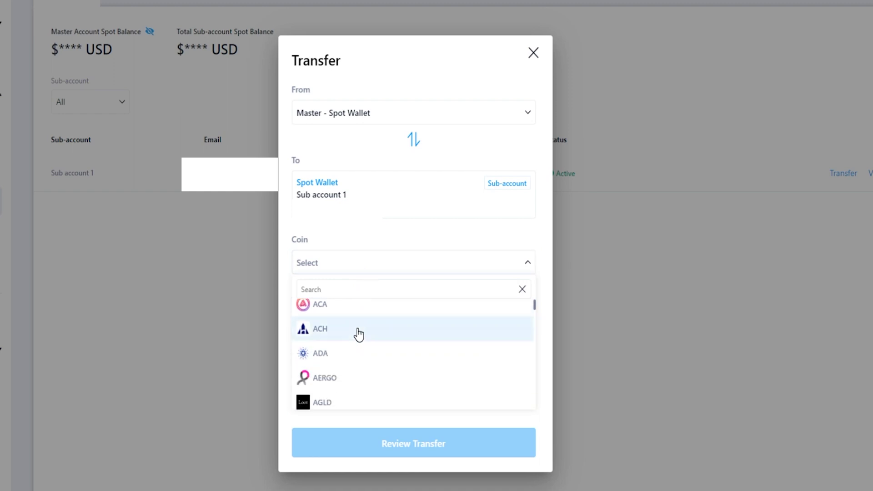
{"action": "scroll", "coordinate": [360, 338], "scroll_direction": "up", "scroll_amount": 3}
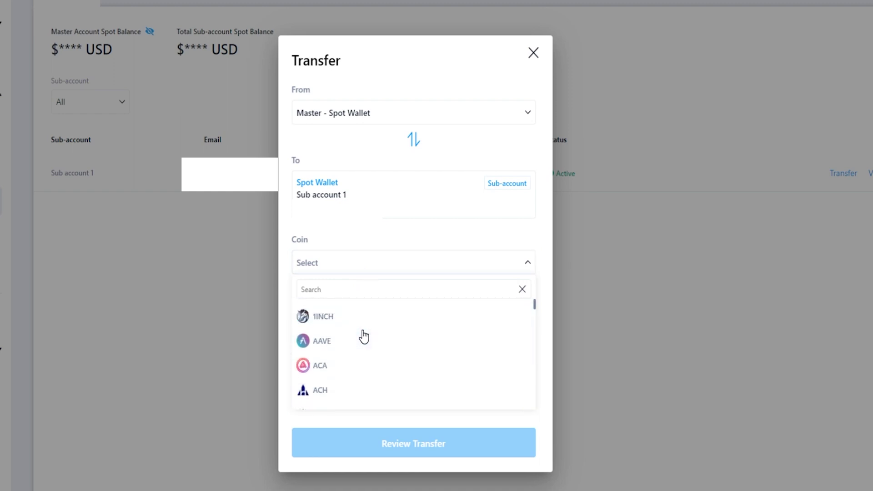
{"action": "left_click", "coordinate": [376, 288]}
{"action": "type", "text": "usdt"}
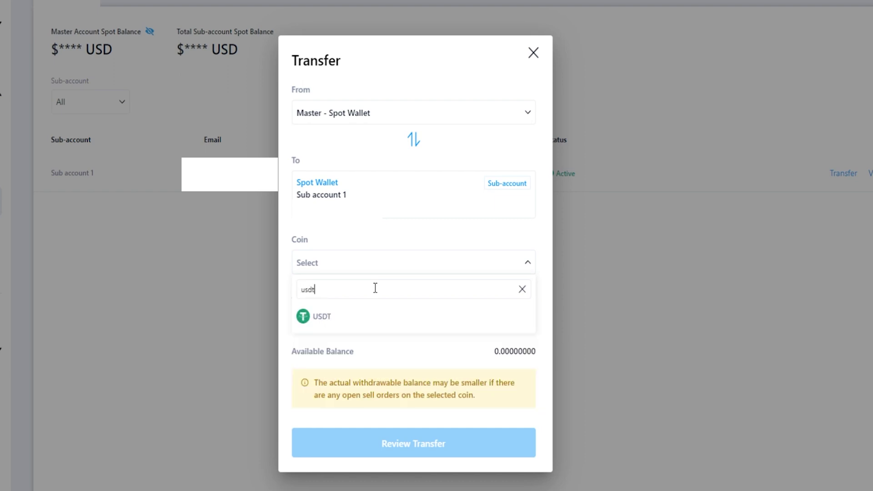
{"action": "left_click", "coordinate": [313, 317]}
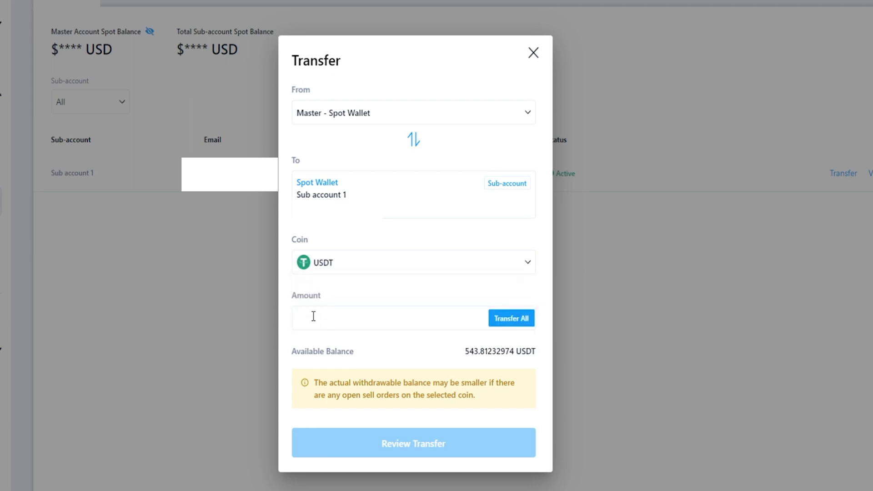
{"action": "left_click_drag", "start_coordinate": [295, 353], "coordinate": [403, 362]}
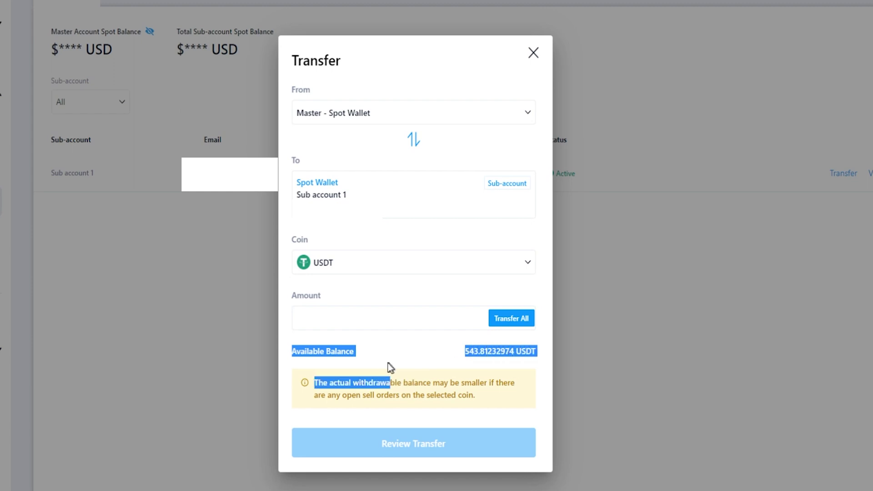
{"action": "left_click", "coordinate": [398, 319]}
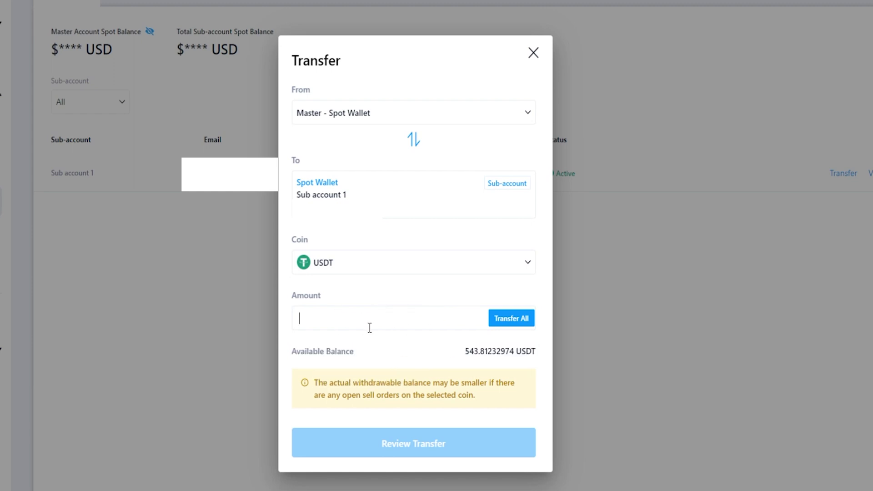
{"action": "left_click", "coordinate": [530, 323]}
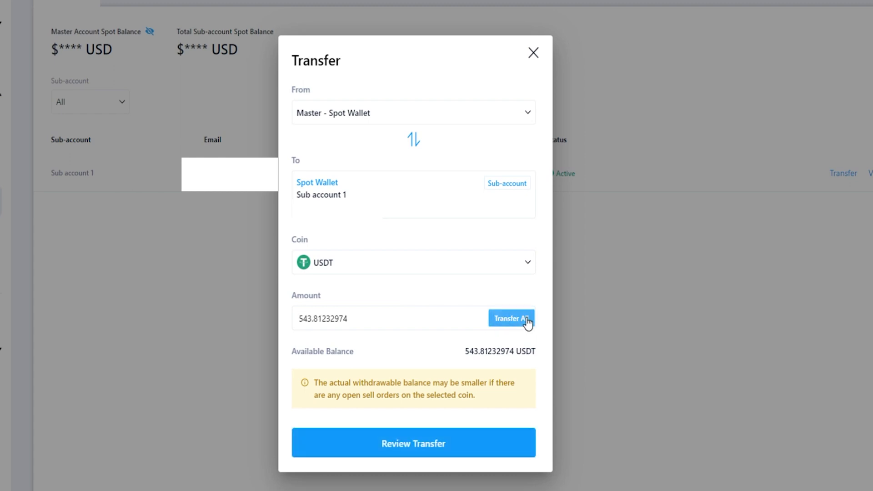
- Review the transfer confirmation and enter the 2FA code to send 543.81232974 USDT
{"action": "left_click", "coordinate": [404, 444]}
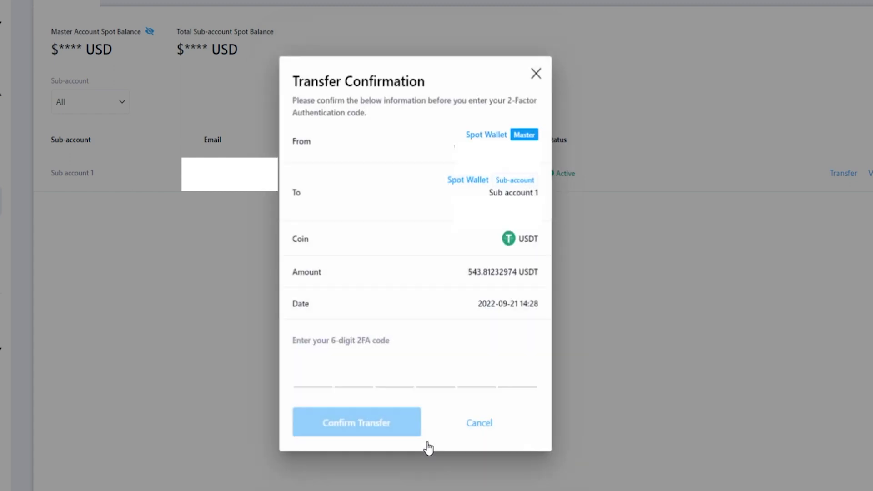
{"action": "left_click_drag", "start_coordinate": [296, 81], "coordinate": [440, 83]}
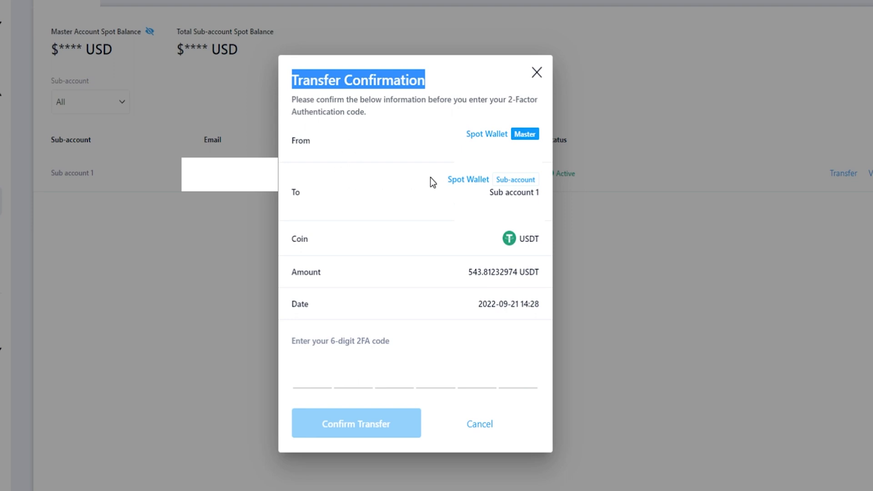
{"action": "left_click", "coordinate": [319, 140]}
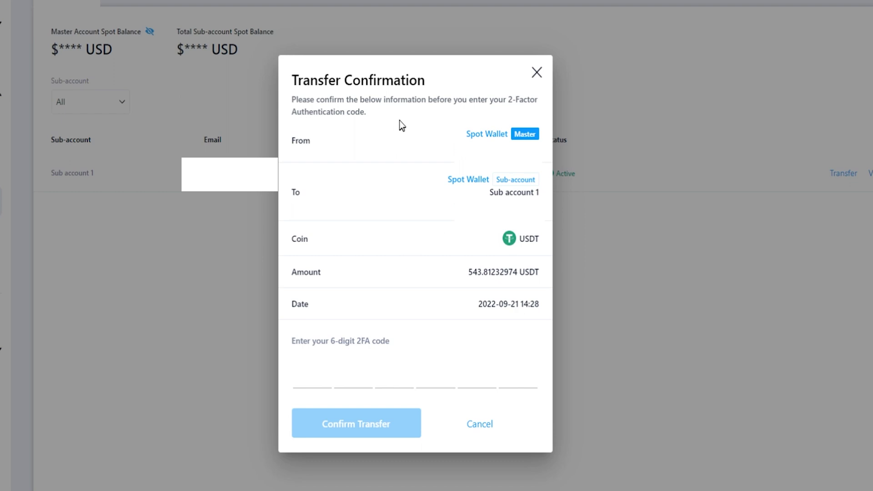
{"action": "left_click", "coordinate": [313, 373]}
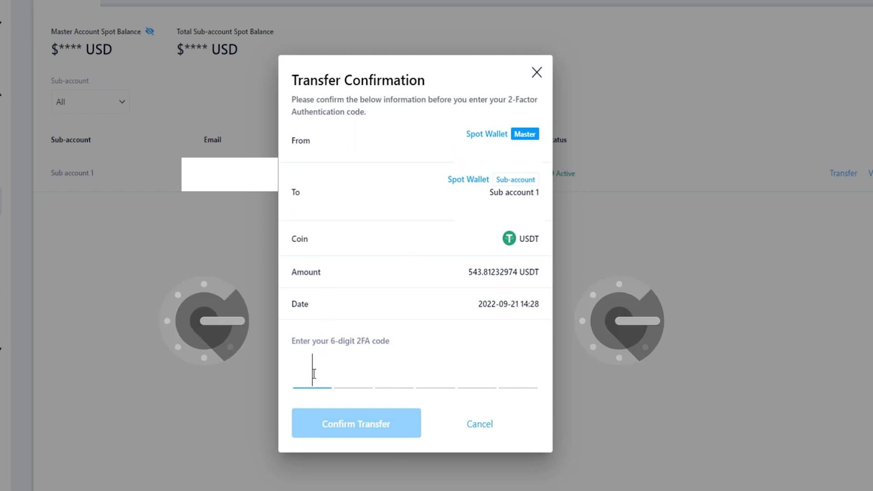
{"action": "key", "text": "ctrl+v"}
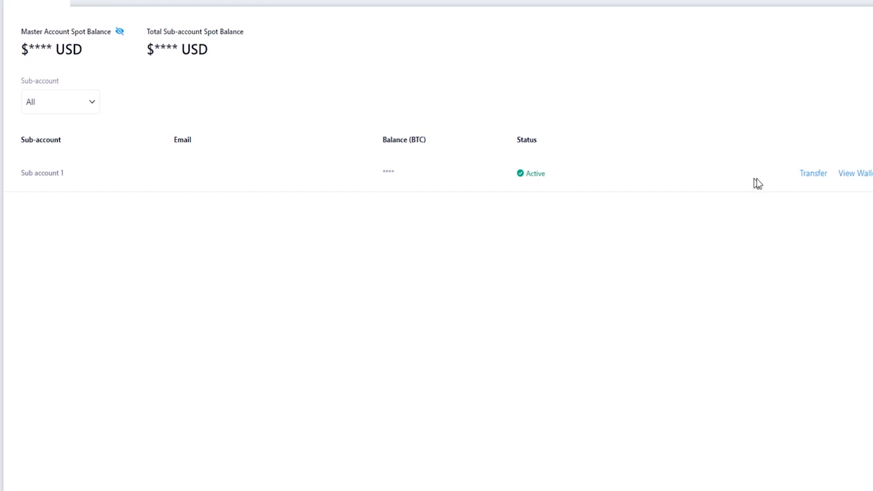
- Check Sub account 1's spot wallet shows 543.81 USDT, then close the wallet view
{"action": "left_click", "coordinate": [849, 175]}
{"action": "left_click", "coordinate": [304, 212]}
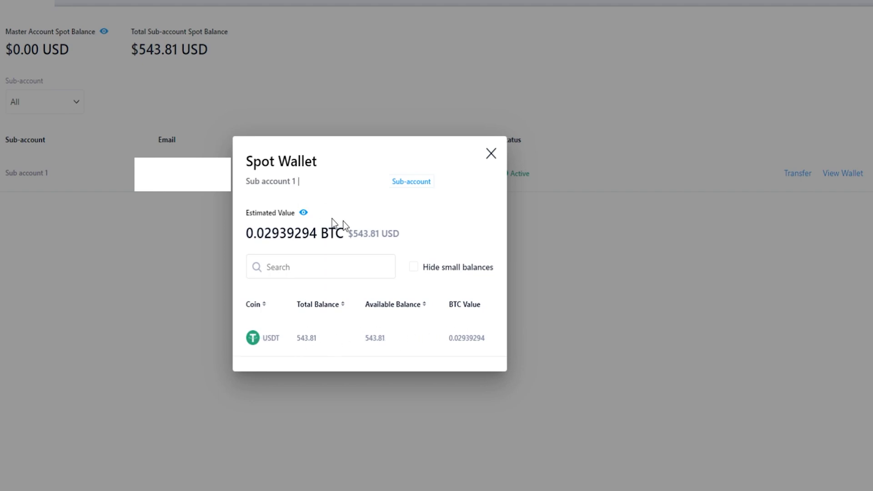
{"action": "left_click", "coordinate": [491, 153]}
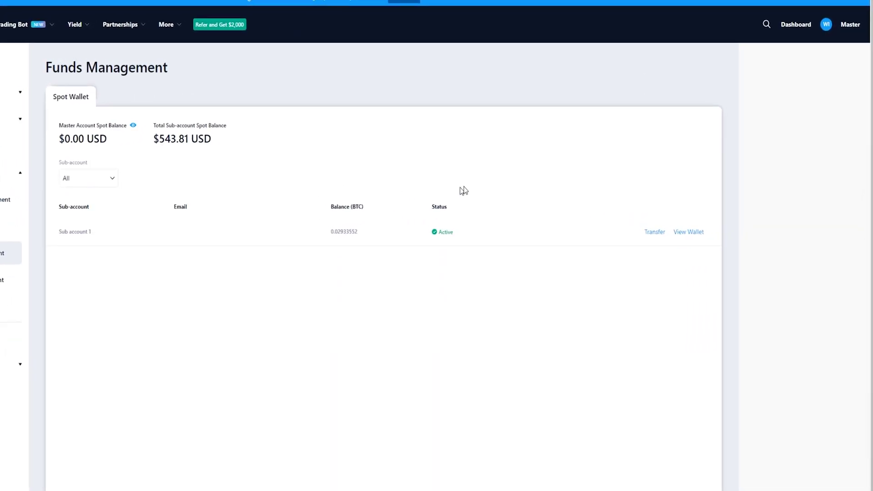
- Switch from the master account into Sub account 1 via the avatar menu
{"action": "left_click", "coordinate": [822, 23]}
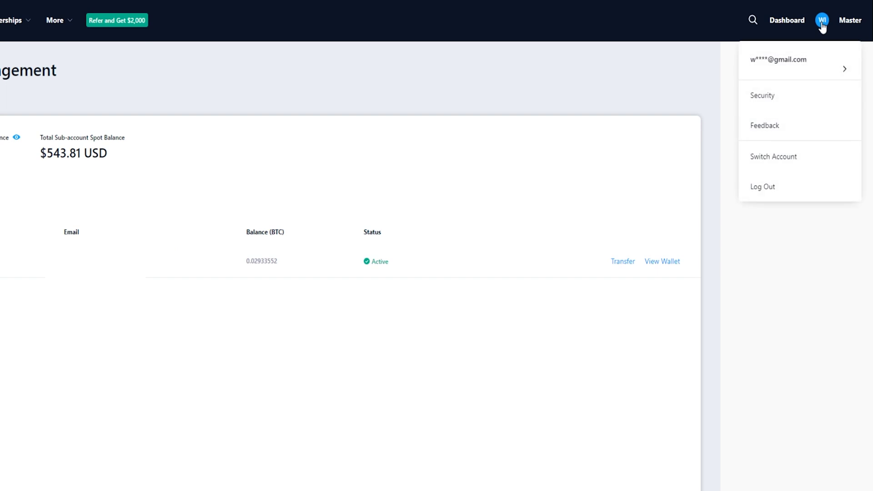
{"action": "left_click", "coordinate": [778, 160]}
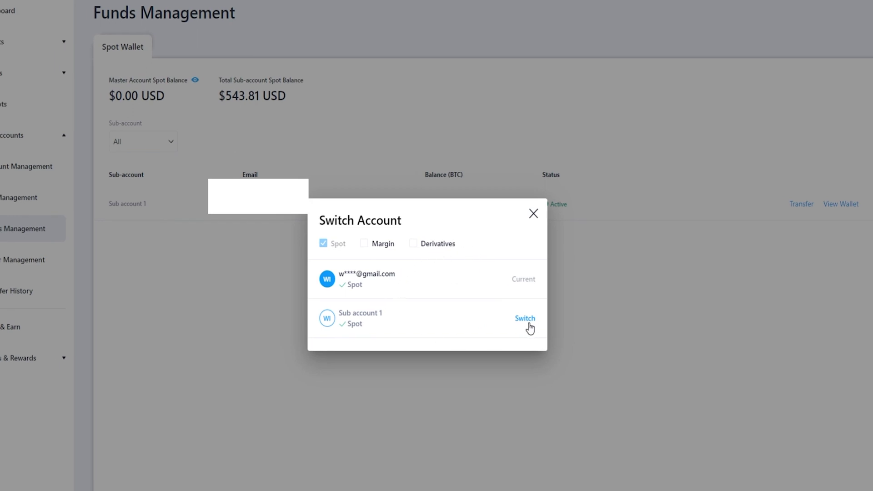
{"action": "left_click", "coordinate": [529, 324]}
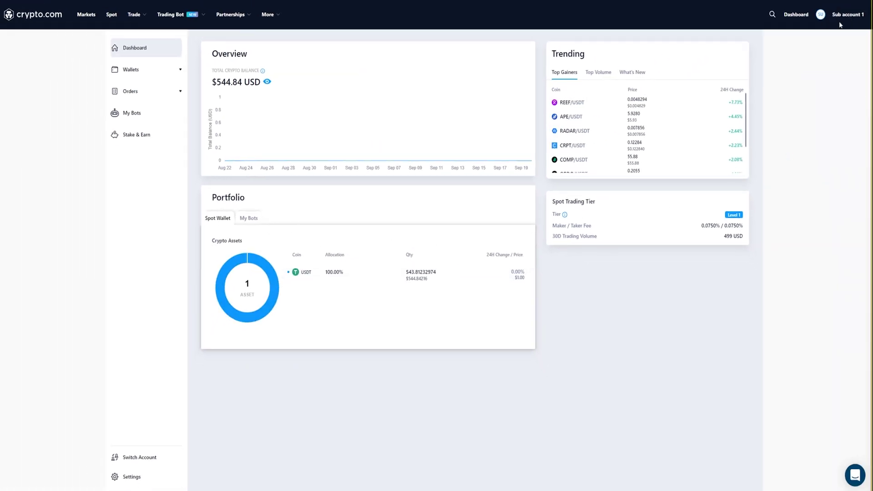
- Check the USDT holding on the Spot trading page, then switch back to the Master Account
{"action": "left_click", "coordinate": [111, 14]}
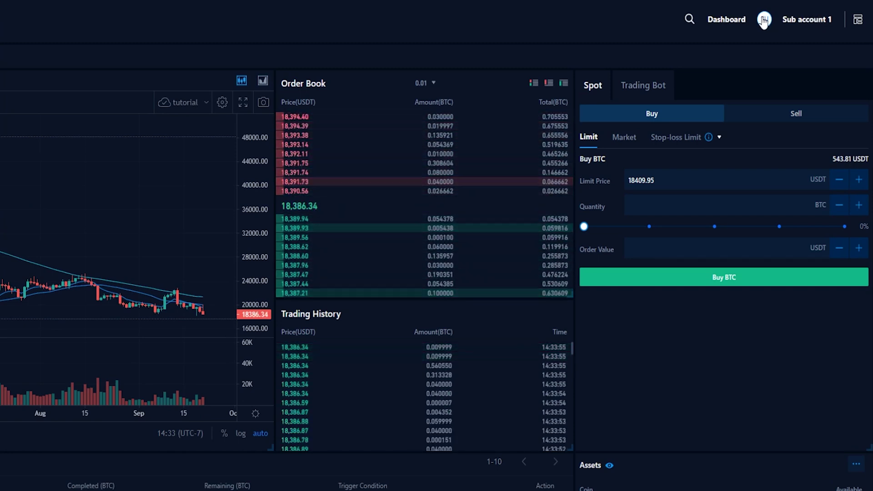
{"action": "mouse_move", "coordinate": [764, 21]}
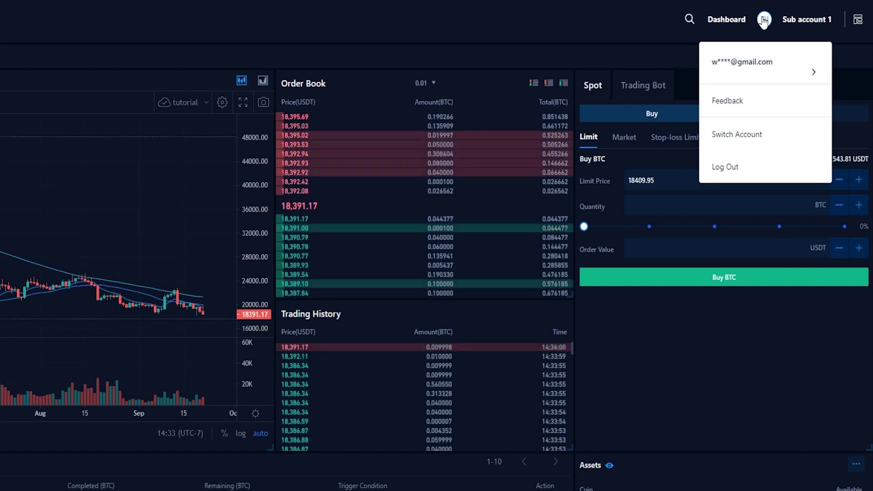
{"action": "left_click", "coordinate": [740, 137]}
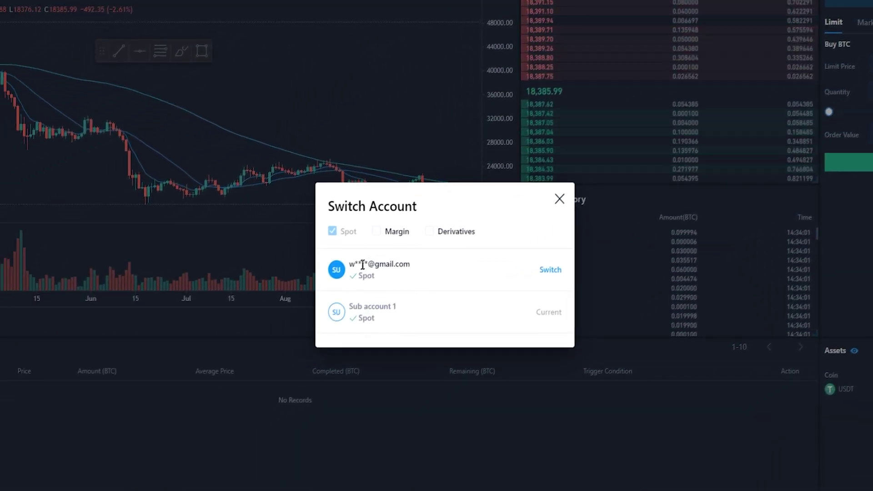
{"action": "left_click", "coordinate": [549, 270]}
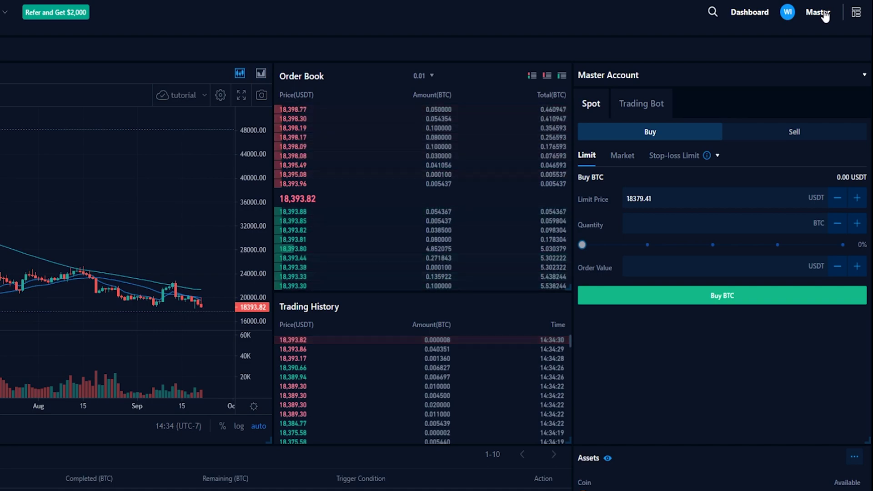
- Return to the master dashboard and open the sub-accounts Funds Management page
{"action": "left_click", "coordinate": [757, 12]}
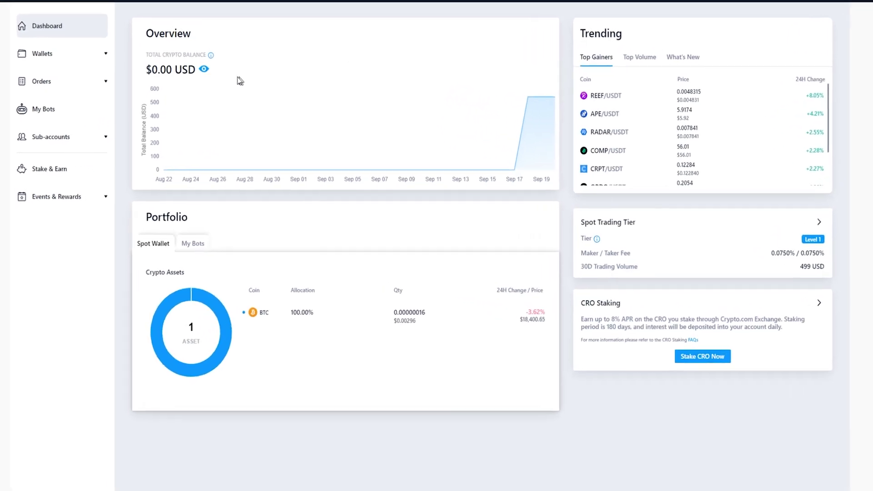
{"action": "left_click", "coordinate": [37, 138]}
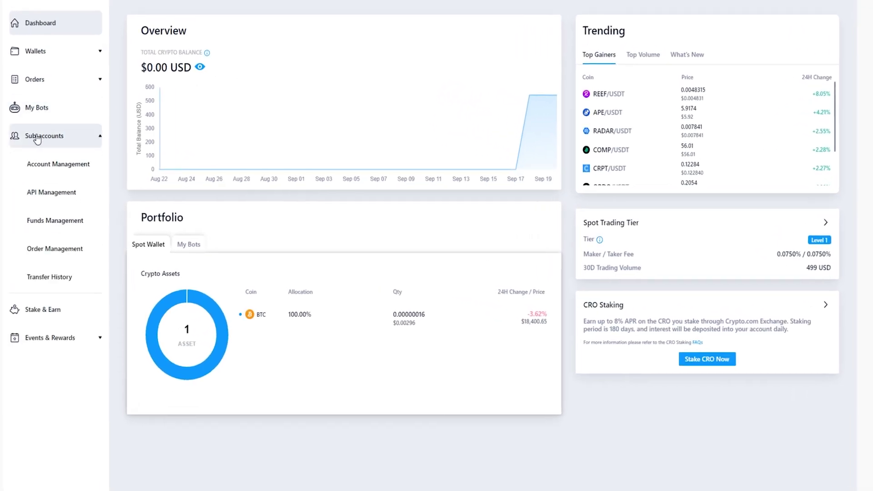
{"action": "left_click", "coordinate": [54, 220]}
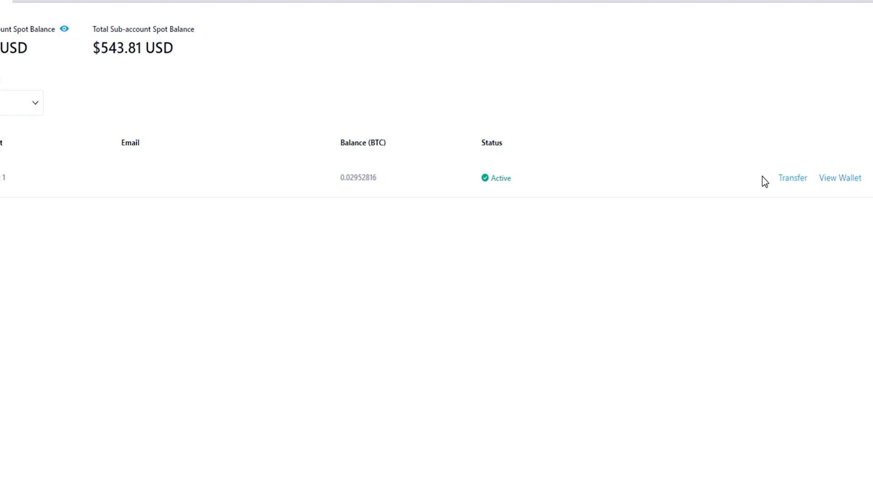
- Set up a Sub account 1 to master transfer of all 543.81232974 USDT and review it
{"action": "left_click", "coordinate": [786, 178]}
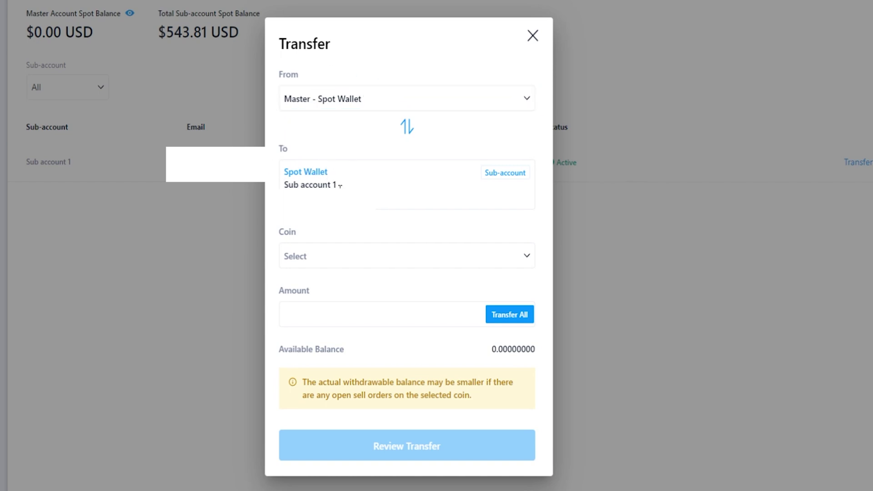
{"action": "left_click", "coordinate": [407, 129]}
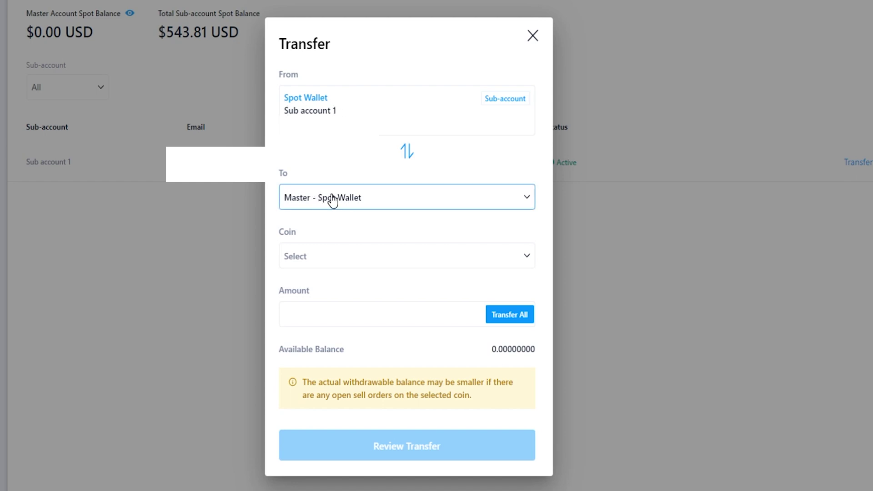
{"action": "left_click", "coordinate": [348, 257]}
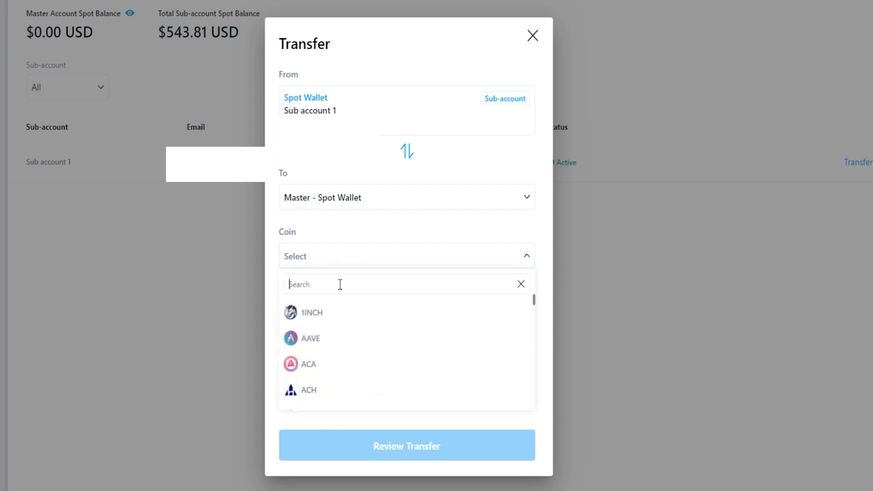
{"action": "type", "text": "usdt"}
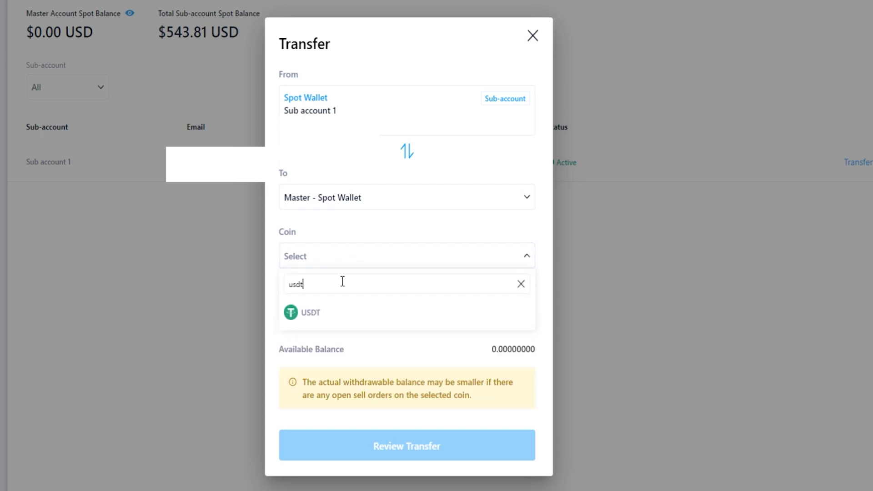
{"action": "left_click", "coordinate": [311, 313]}
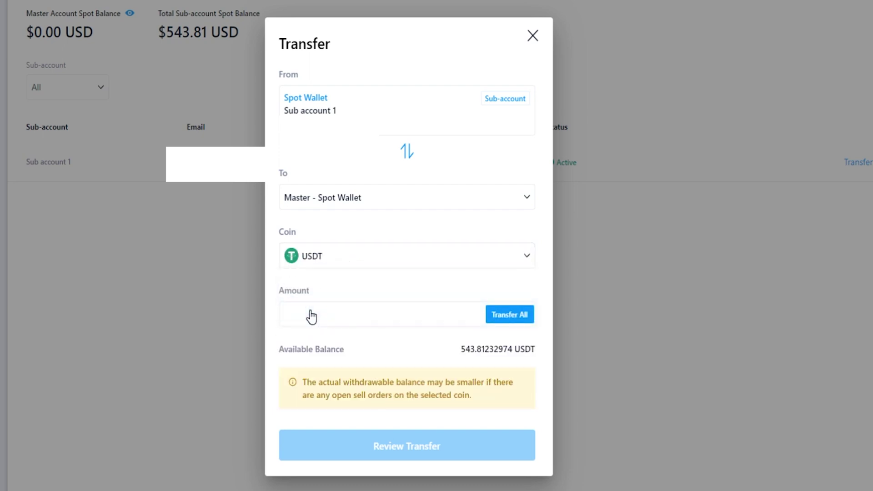
{"action": "left_click", "coordinate": [505, 323]}
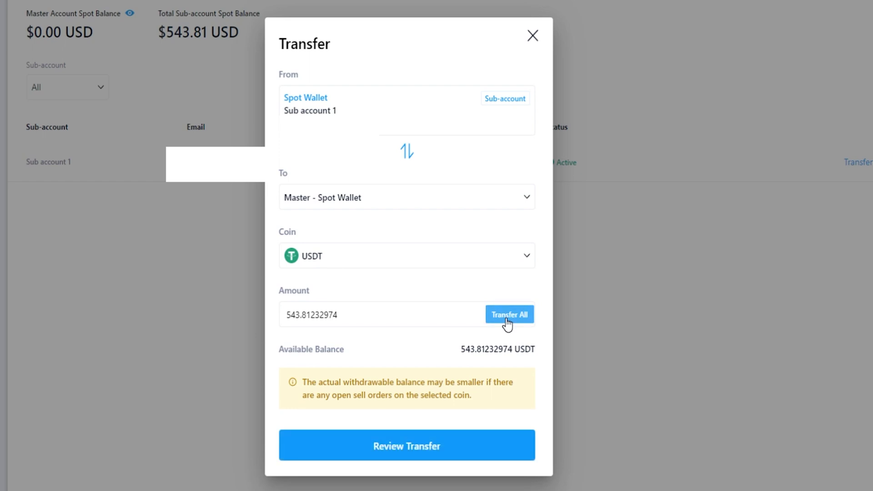
{"action": "left_click", "coordinate": [460, 446]}
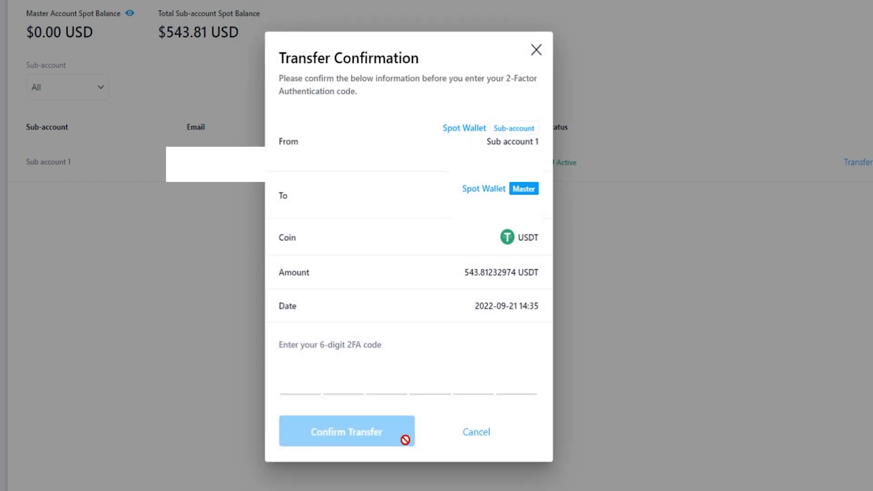
- Paste the 2FA code to confirm the return transfer, then check Sub account 1 shows $0.00
{"action": "left_click_drag", "start_coordinate": [278, 58], "coordinate": [431, 65]}
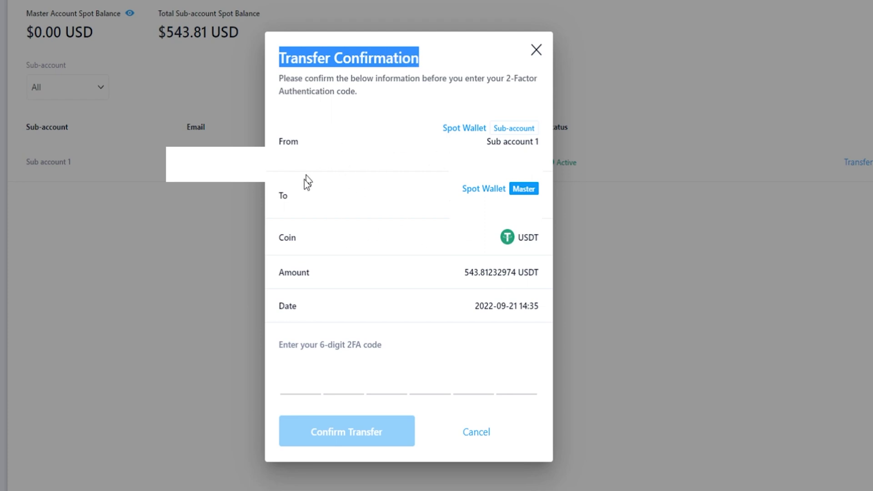
{"action": "left_click", "coordinate": [296, 372]}
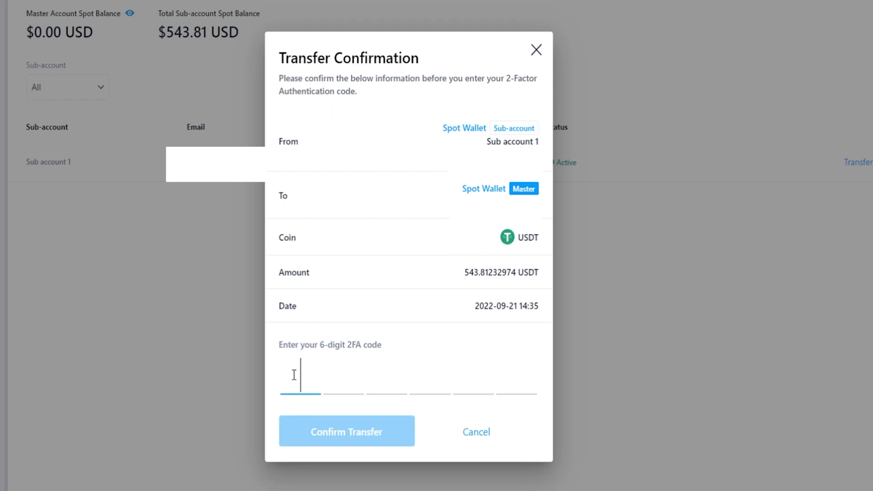
{"action": "key", "text": "ctrl+v"}
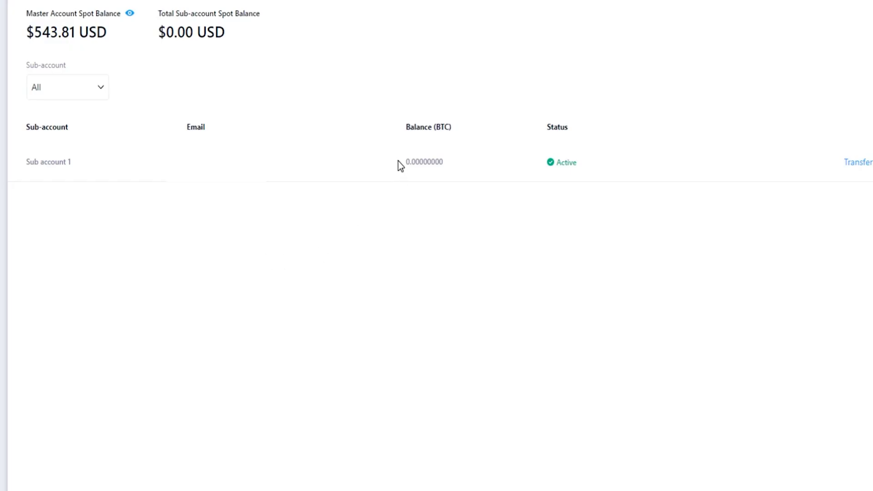
{"action": "left_click_drag", "start_coordinate": [404, 162], "coordinate": [437, 161]}
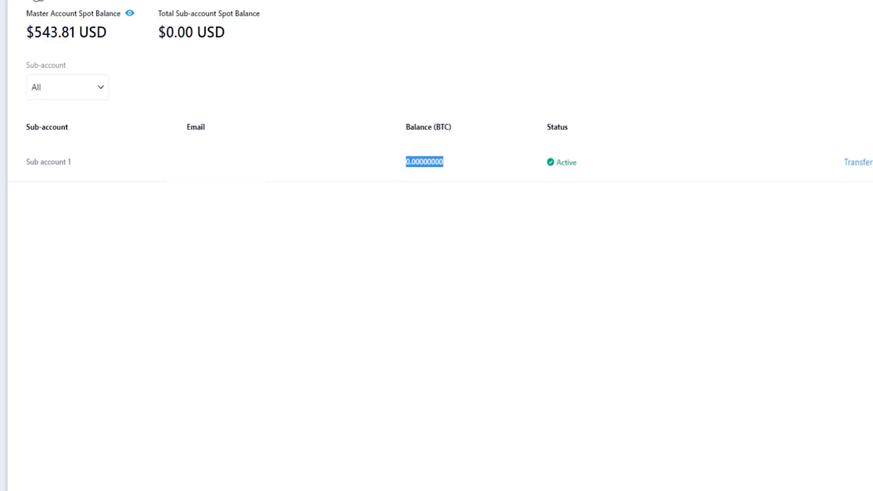